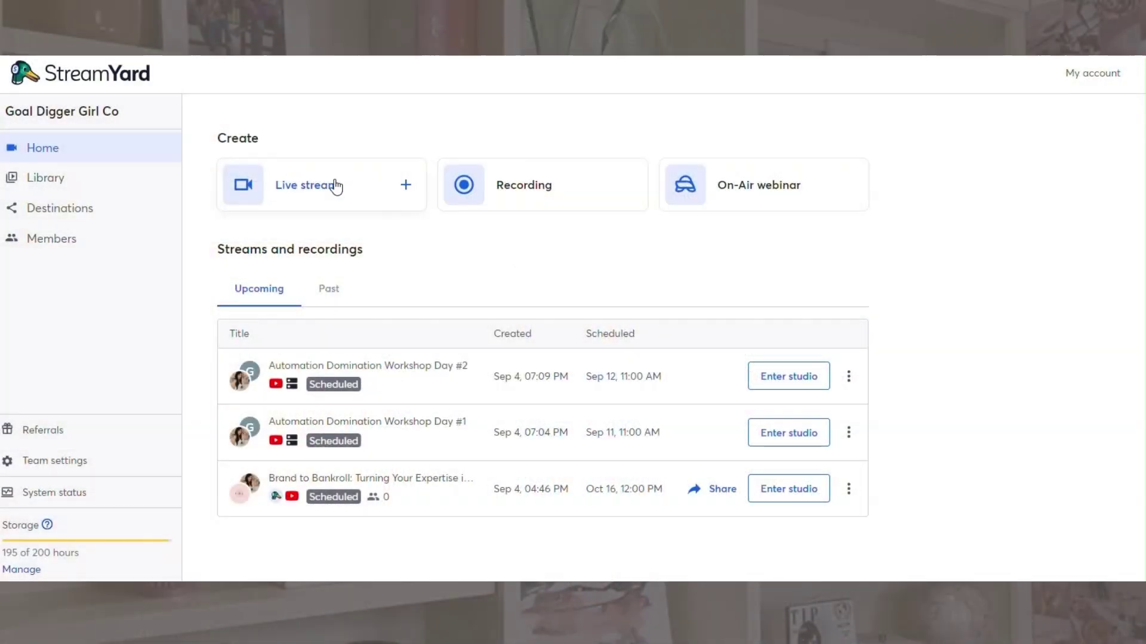
# Step: Start adding Instagram Live as a new destination, then abandon it
pyautogui.click(308, 188)
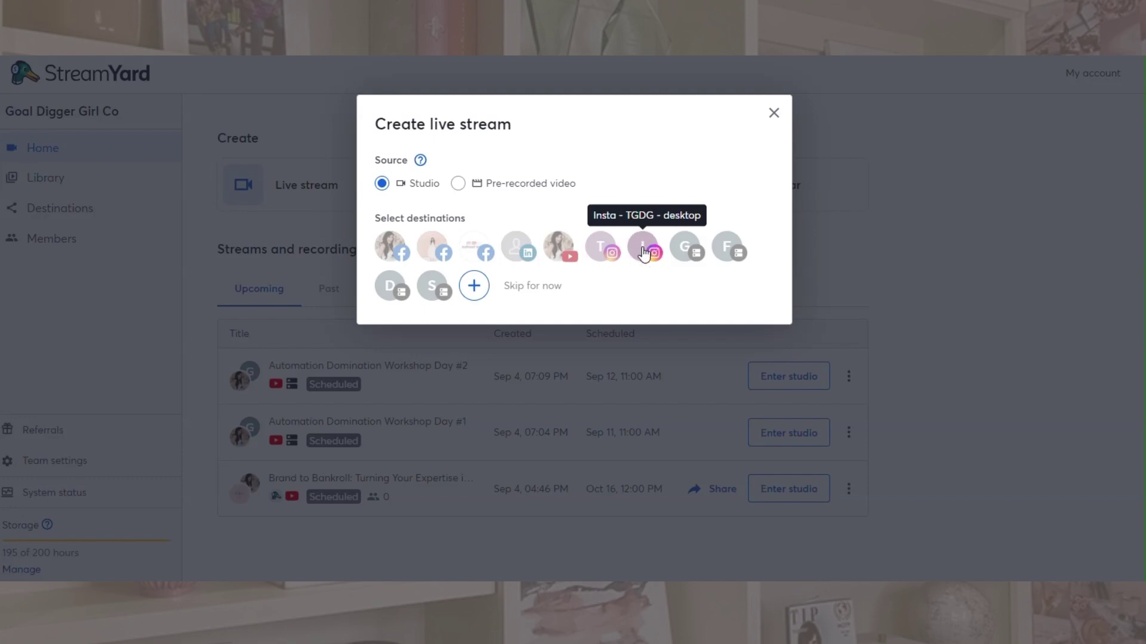
pyautogui.click(475, 287)
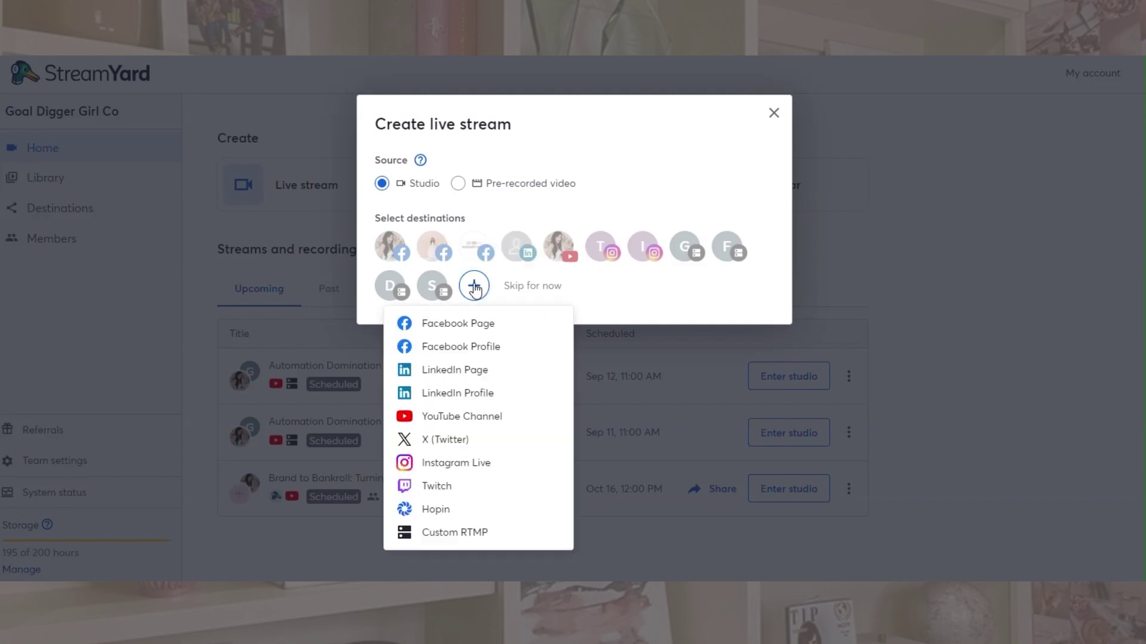
pyautogui.click(467, 472)
pyautogui.click(450, 385)
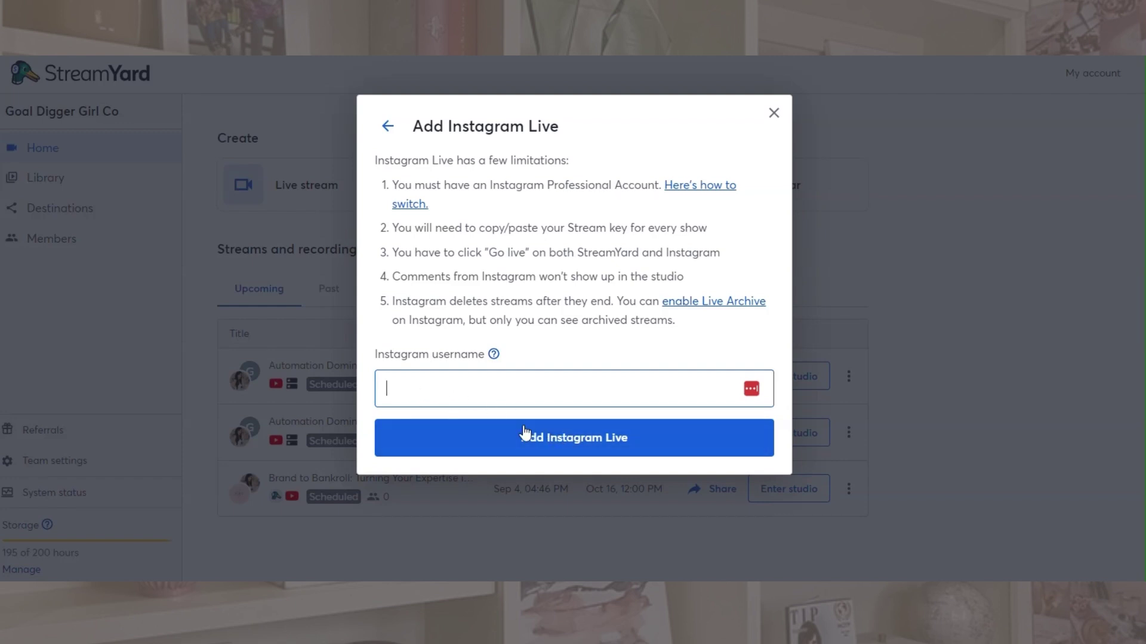
pyautogui.moveTo(493, 358)
pyautogui.click(774, 113)
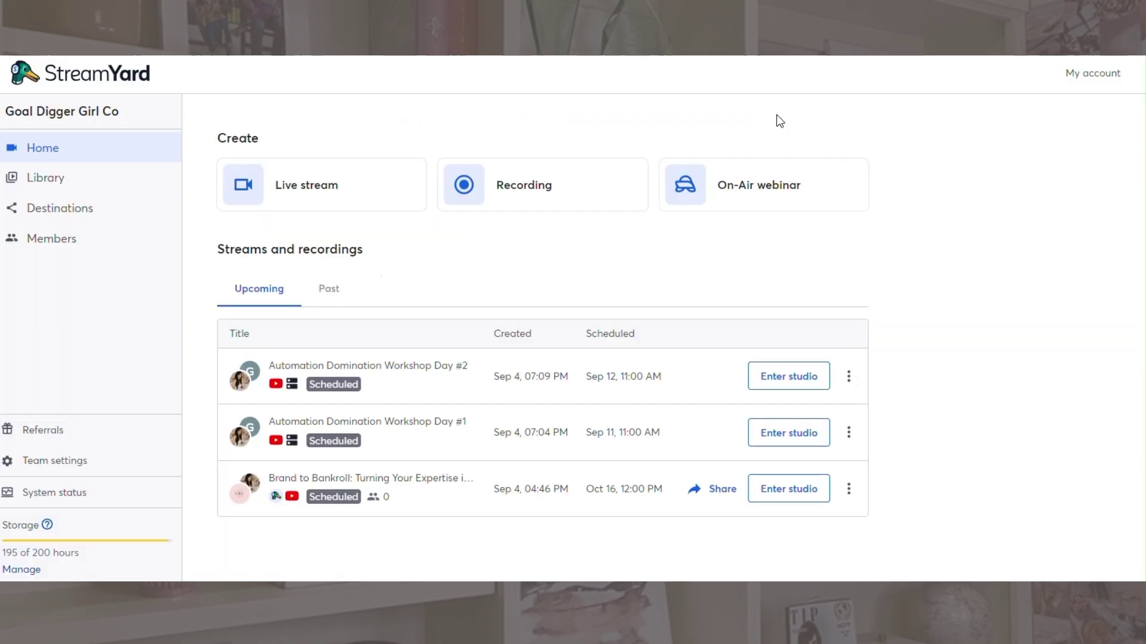
# Step: Create a live stream to the Insta - TGDG - desktop destination titled DEMO, down to Stream key
pyautogui.click(322, 203)
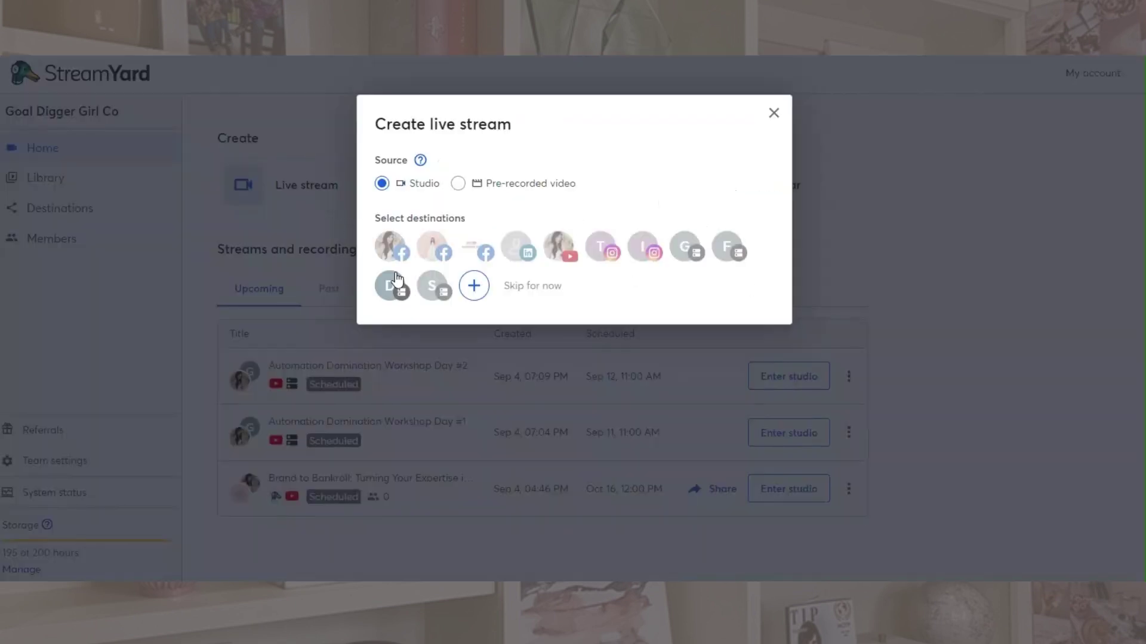
pyautogui.click(642, 248)
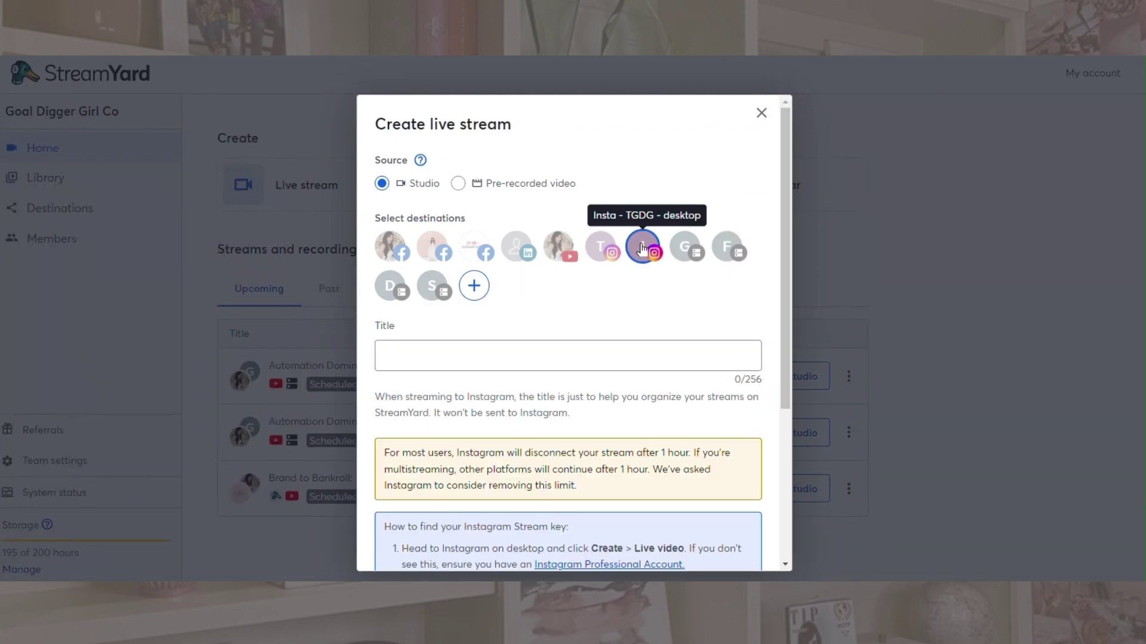
pyautogui.click(440, 359)
pyautogui.write('DEMO')
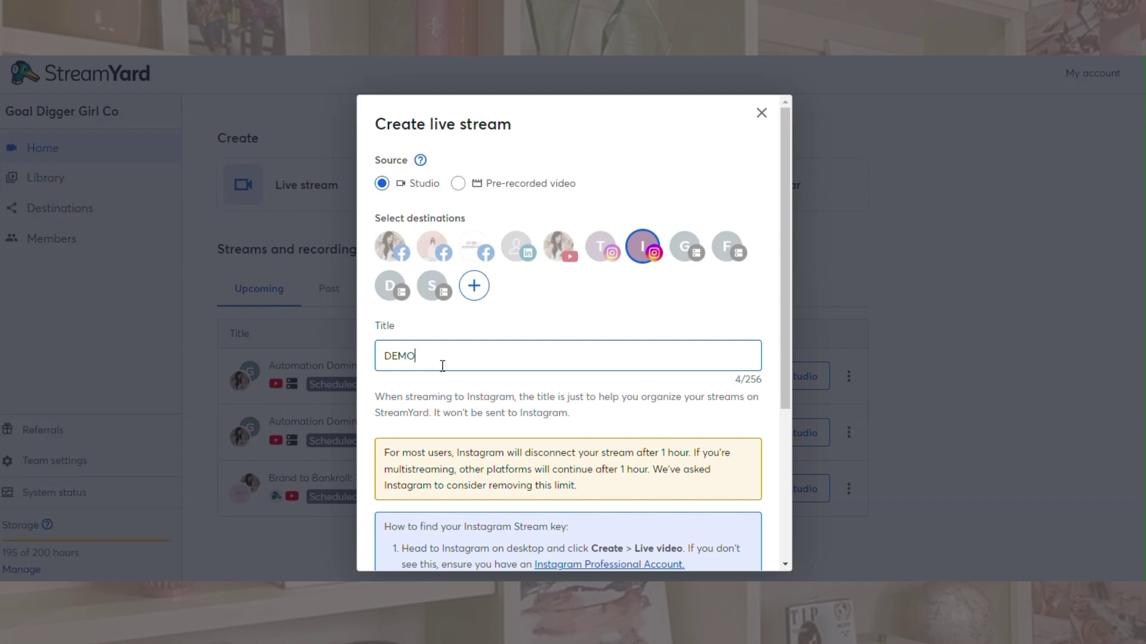
pyautogui.scroll(-3, 429, 343)
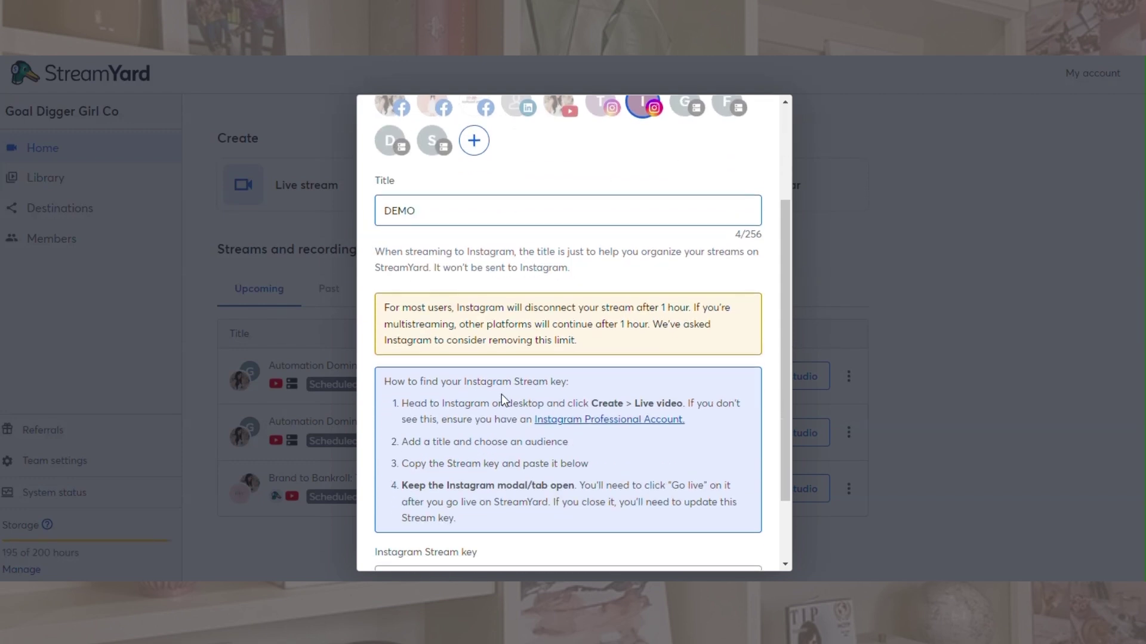
pyautogui.scroll(-1, 508, 392)
pyautogui.scroll(1, 519, 394)
pyautogui.scroll(-1, 518, 387)
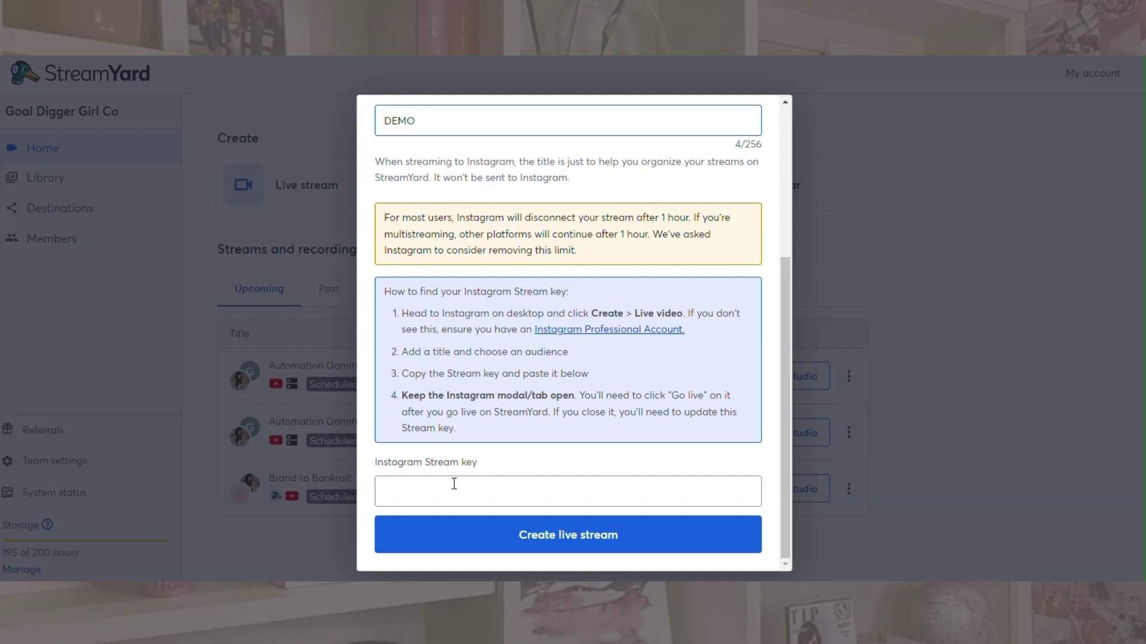
# Step: On the Instagram profile, start a new live video titled DEMO
pyautogui.click(258, 57)
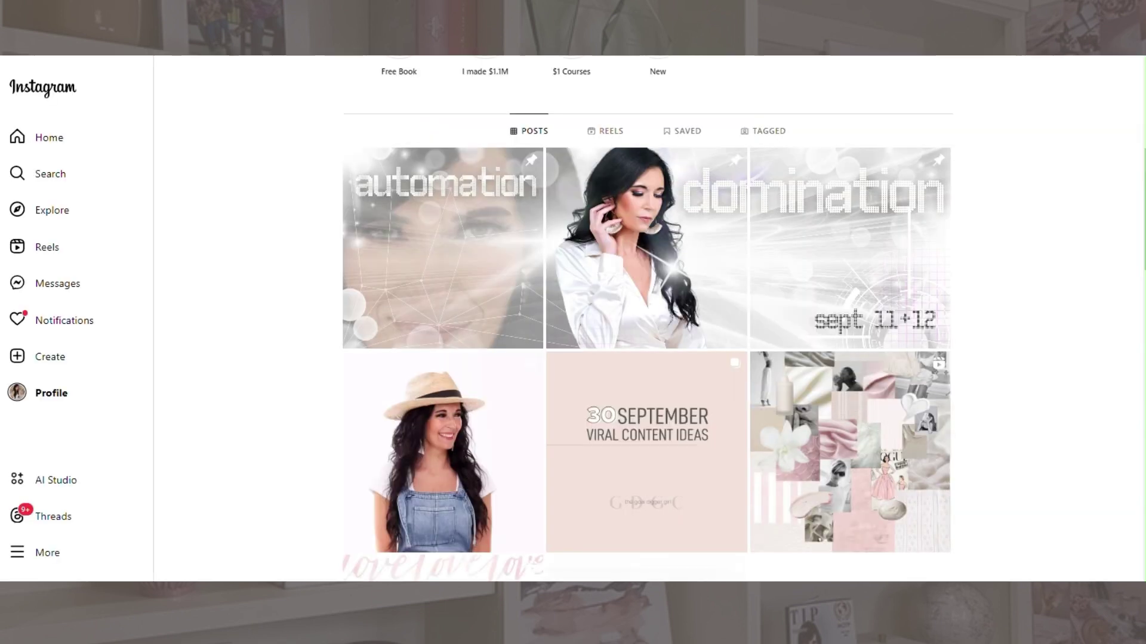
pyautogui.scroll(1, 275, 261)
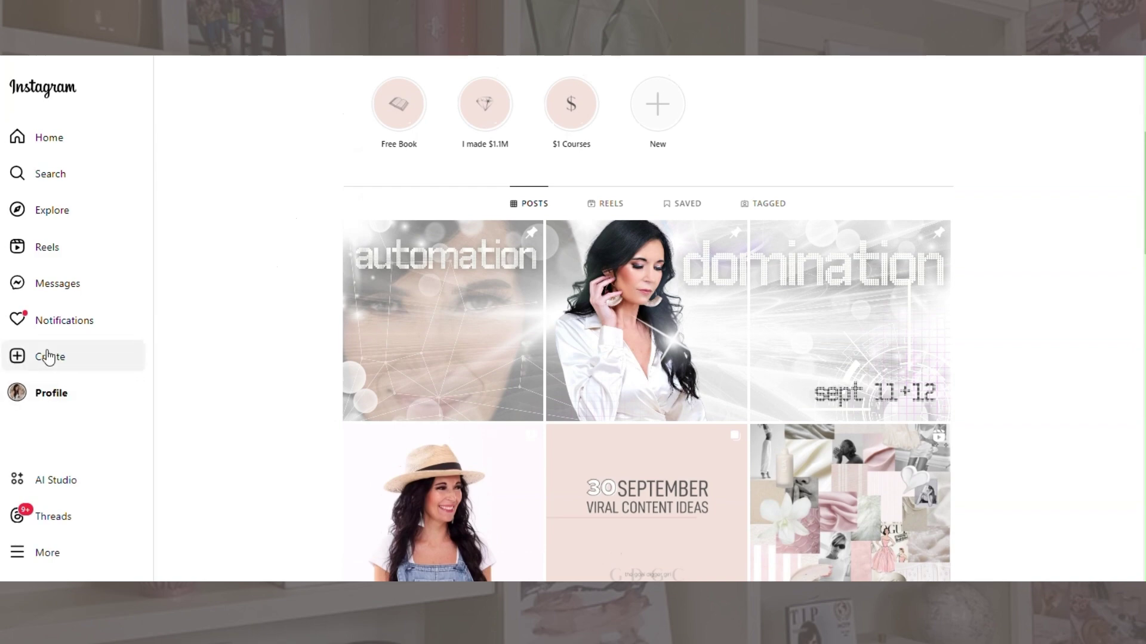
pyautogui.click(60, 372)
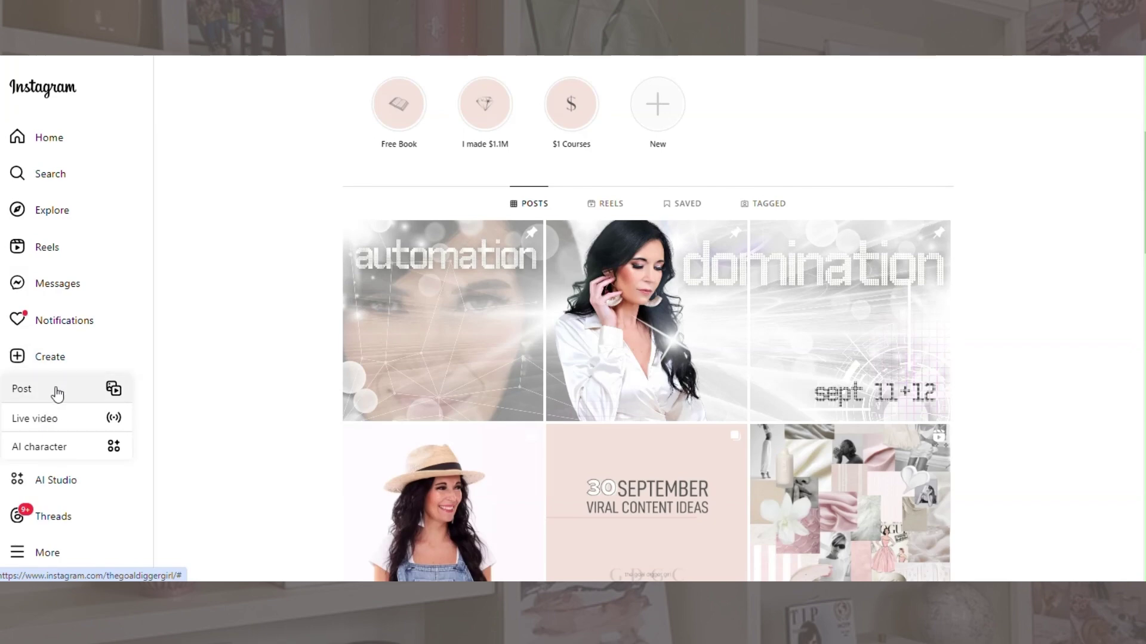
pyautogui.click(48, 422)
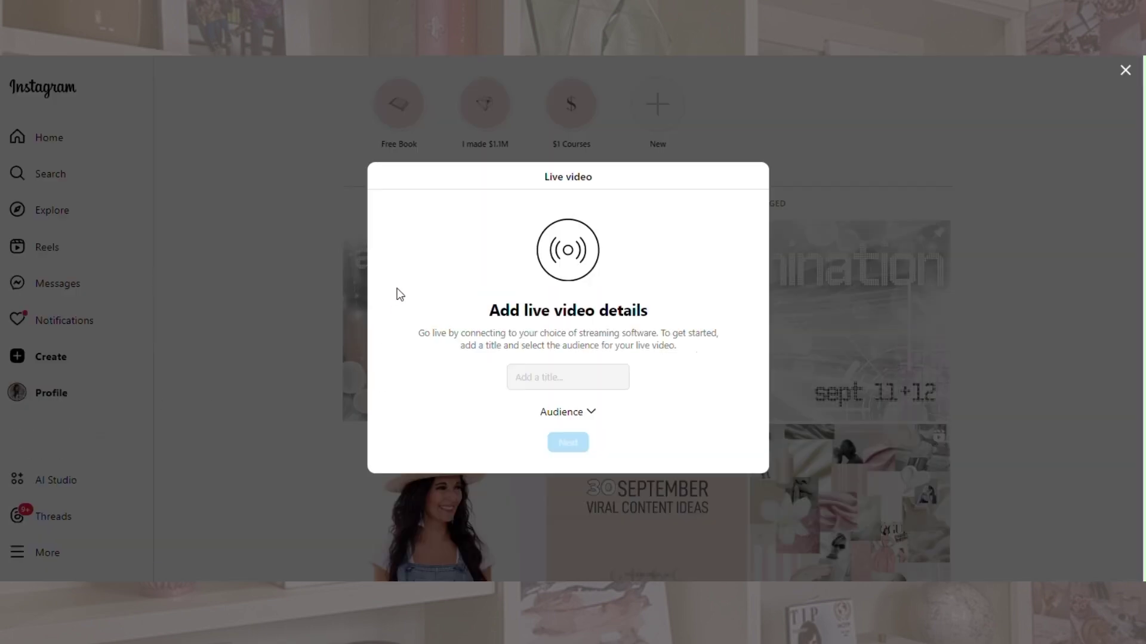
pyautogui.click(579, 377)
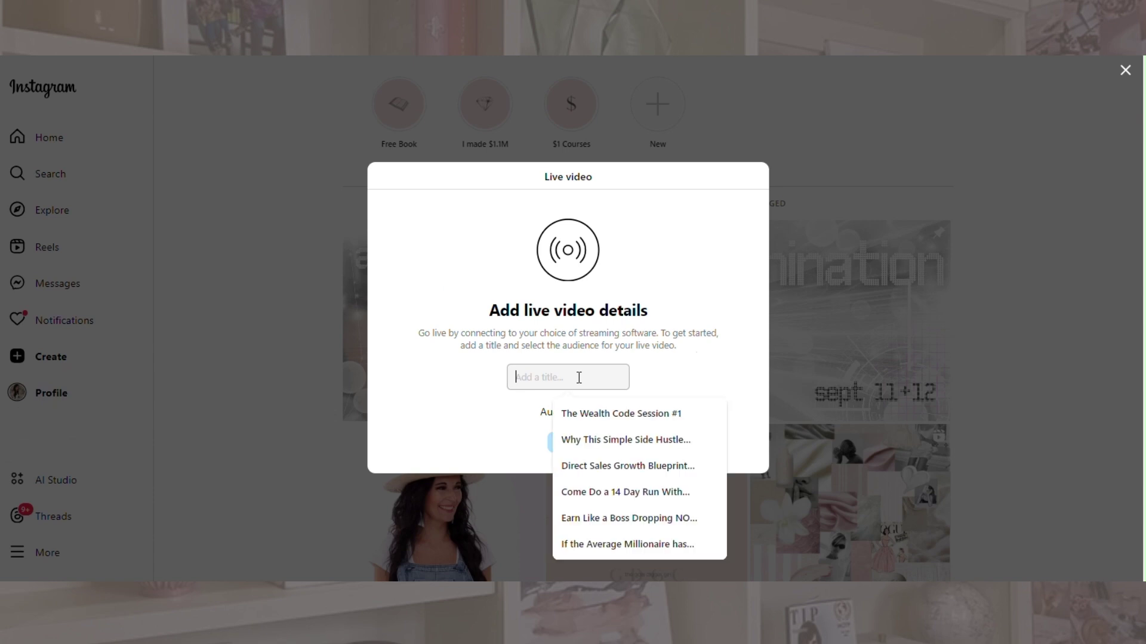
pyautogui.write('DEMO')
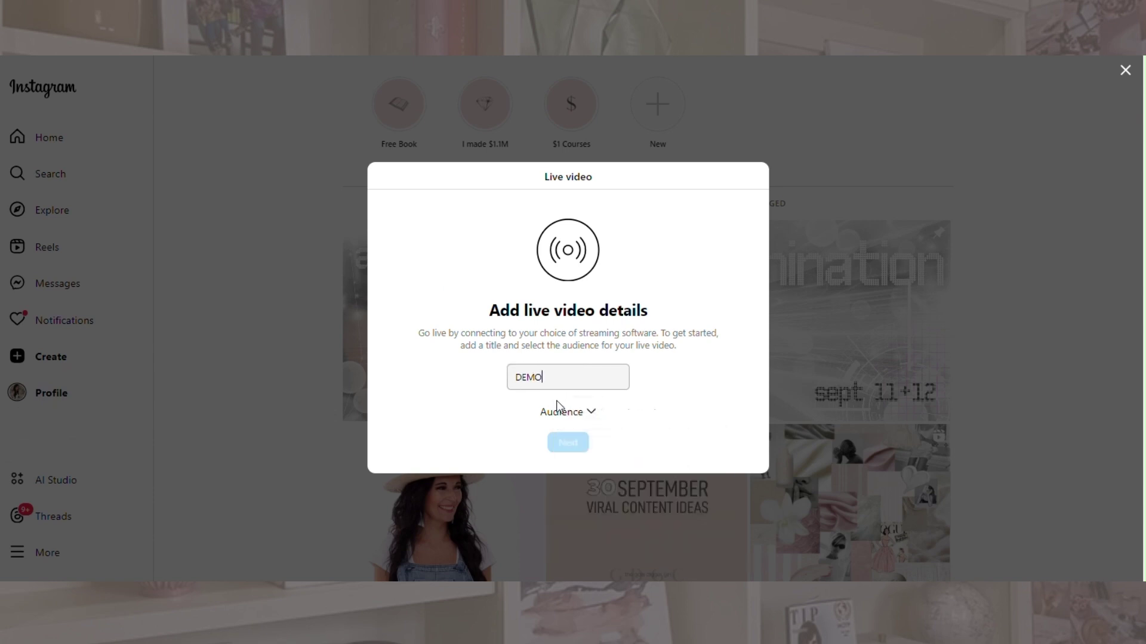
# Step: Make the live video Public, copy its stream key, and return to StreamYard
pyautogui.click(557, 417)
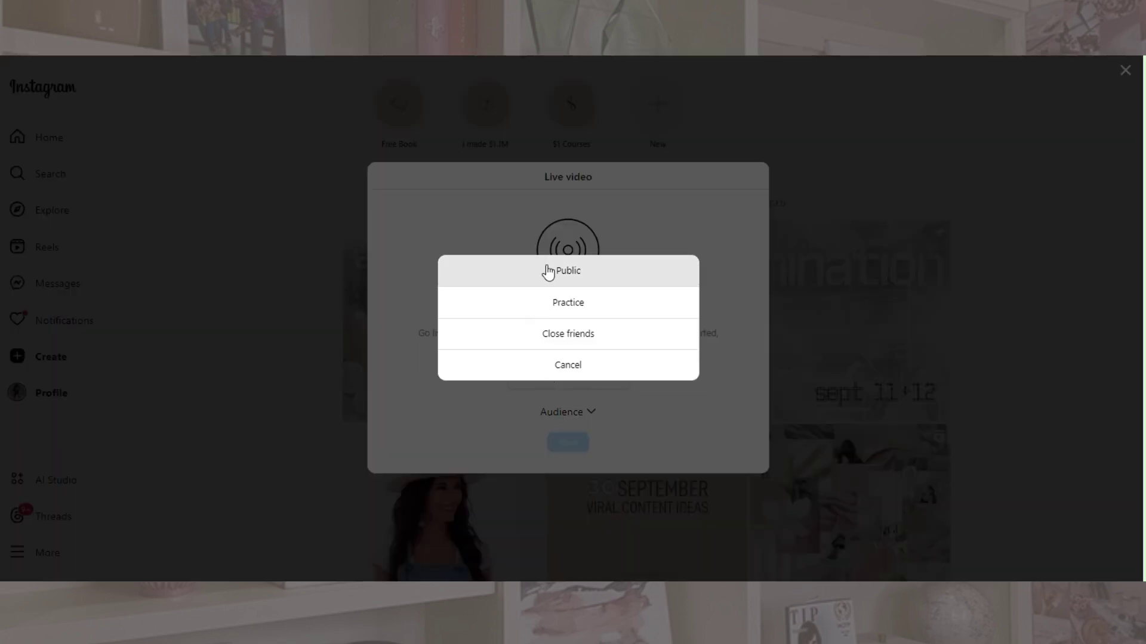
pyautogui.click(549, 271)
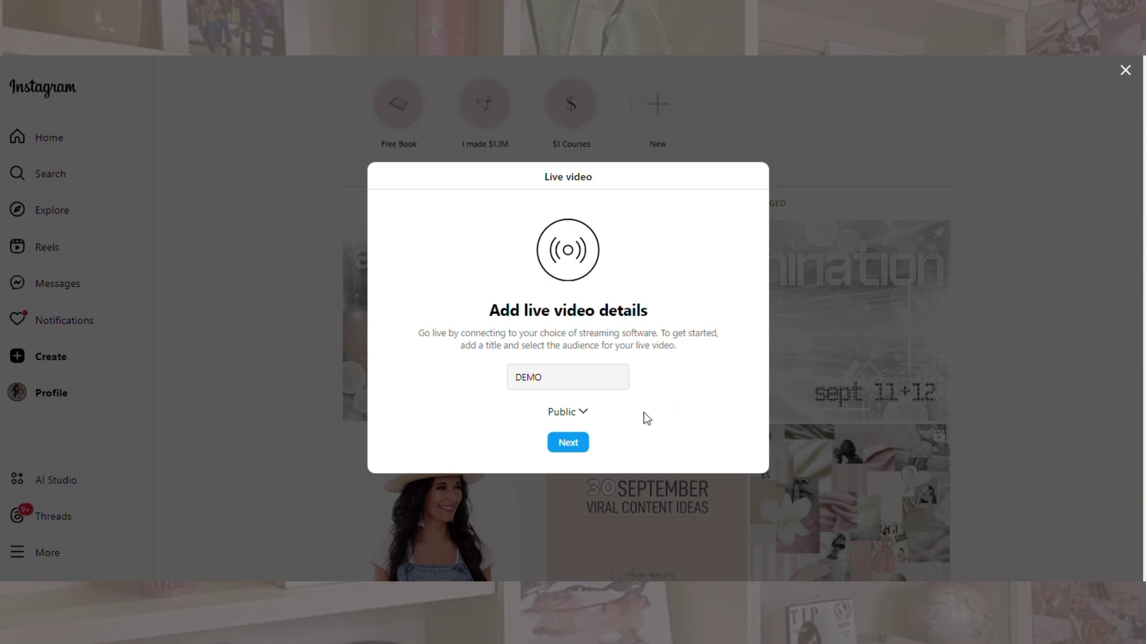
pyautogui.click(577, 446)
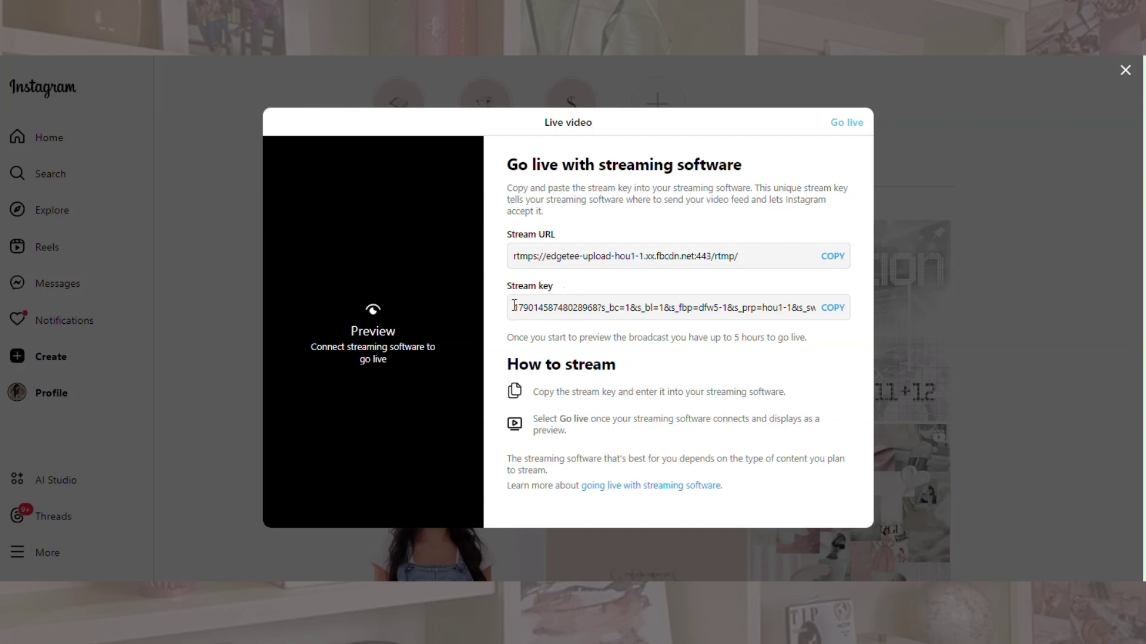
pyautogui.click(831, 310)
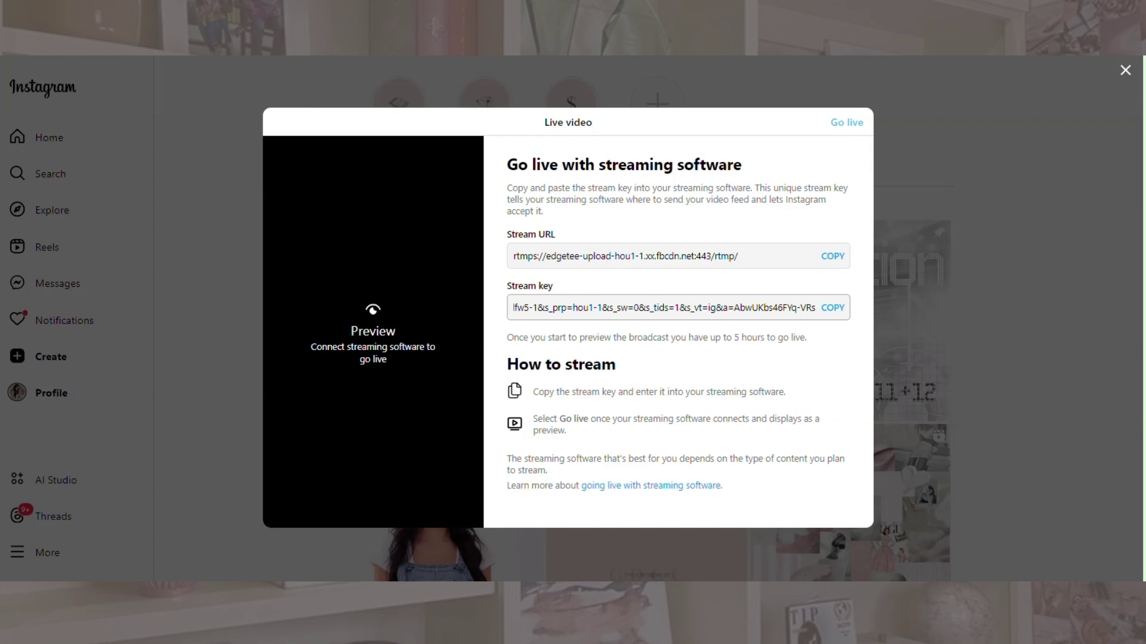
pyautogui.hotkey('ctrl', 'Tab')
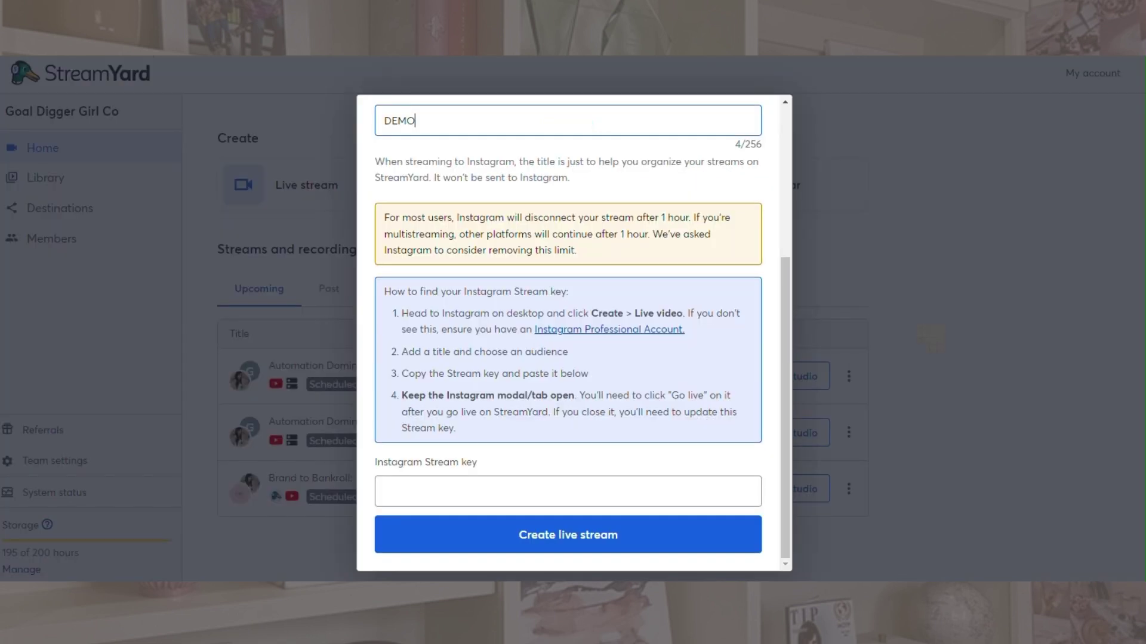
# Step: Paste the Instagram stream key, create the DEMO stream, and enter the studio
pyautogui.click(452, 495)
pyautogui.hotkey('ctrl', 'v')
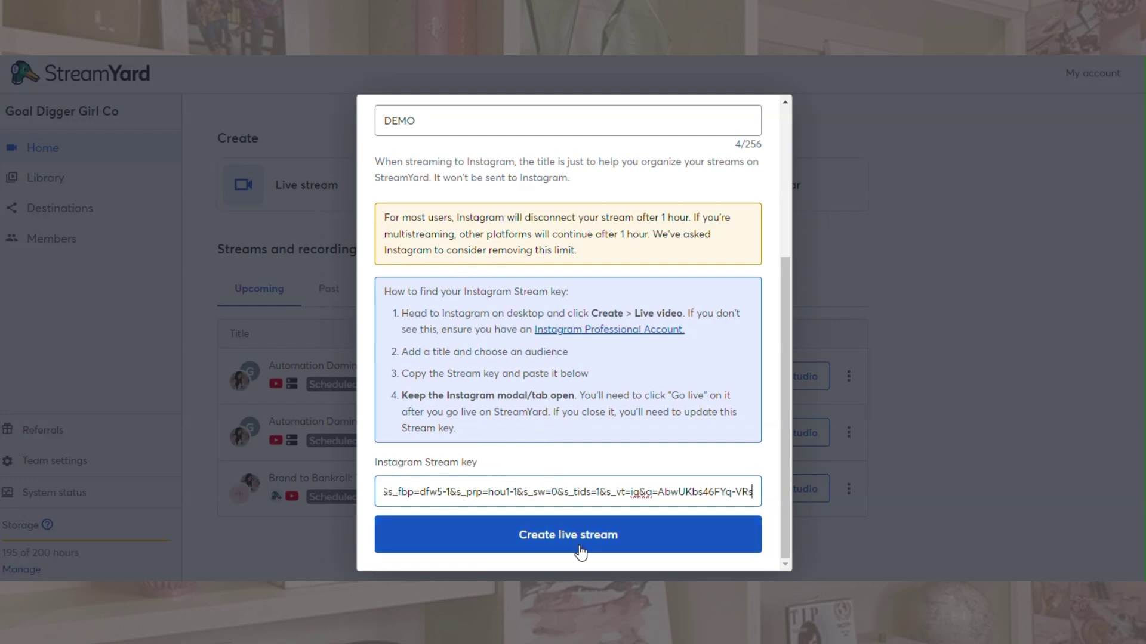
pyautogui.click(565, 534)
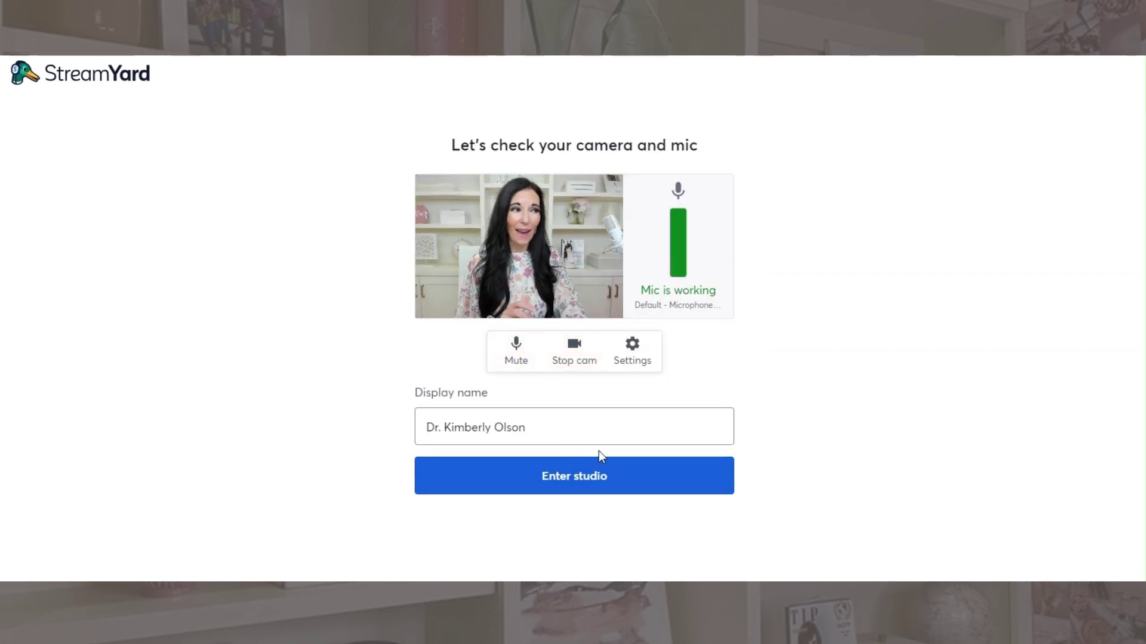
pyautogui.click(555, 484)
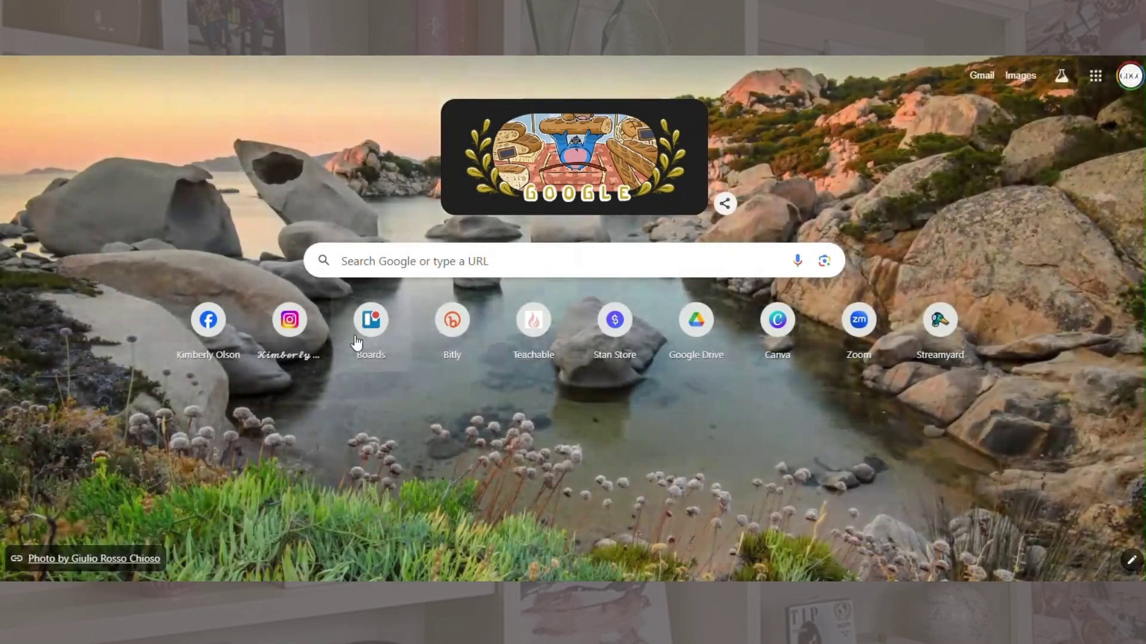
# Step: Open Instagram from the new tab page, scroll the profile's posts, then view its Reels
pyautogui.click(285, 319)
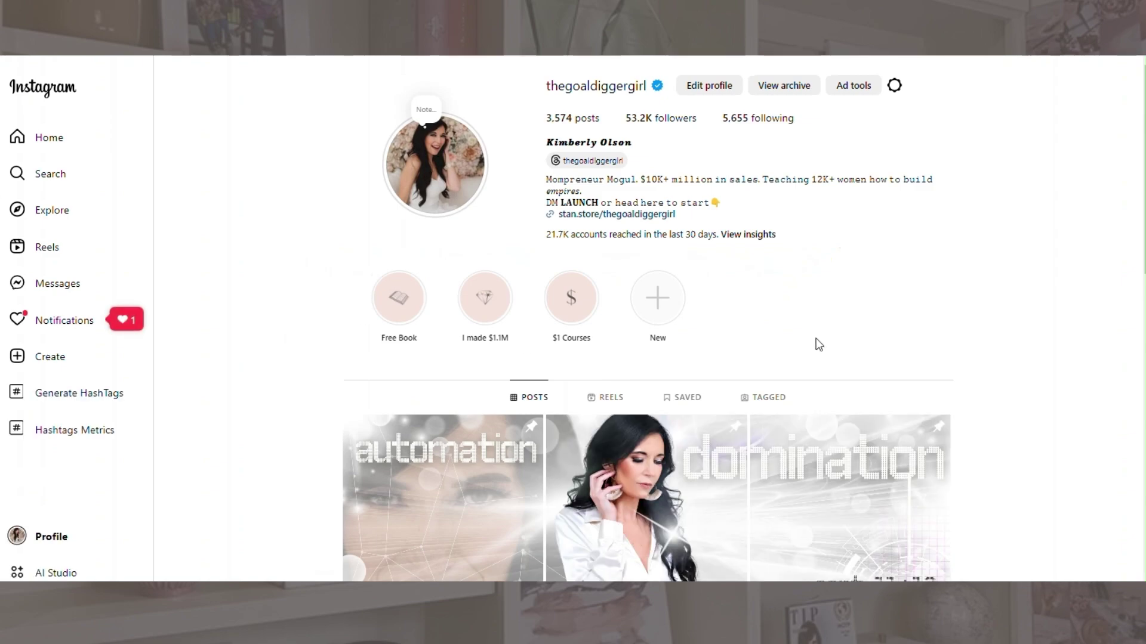
pyautogui.scroll(-5, 1003, 370)
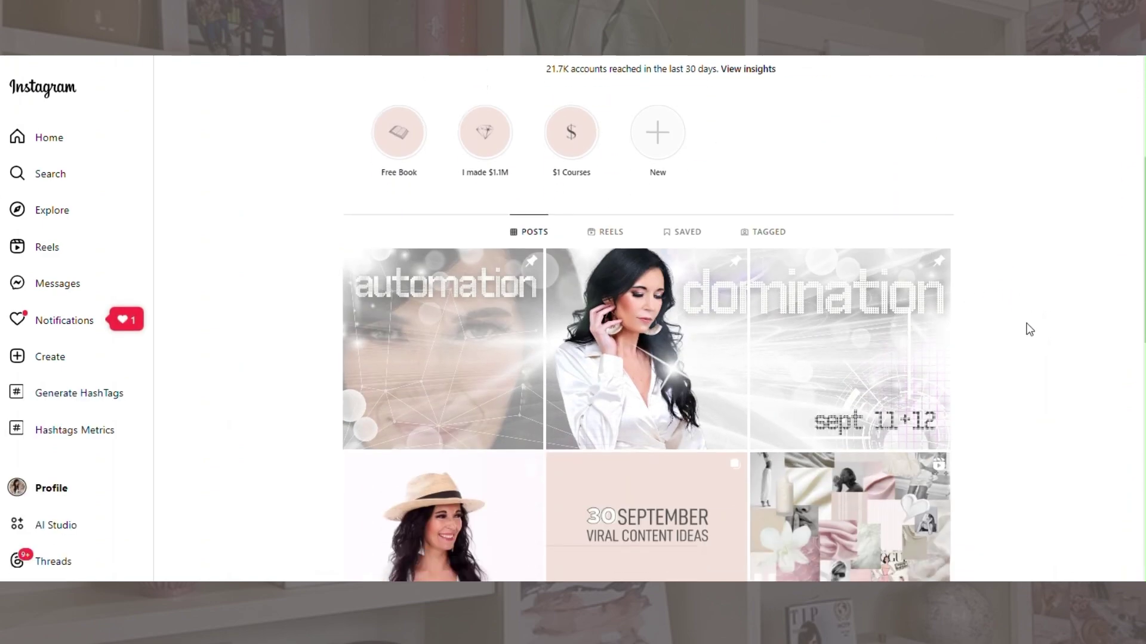
pyautogui.scroll(-20, 1030, 307)
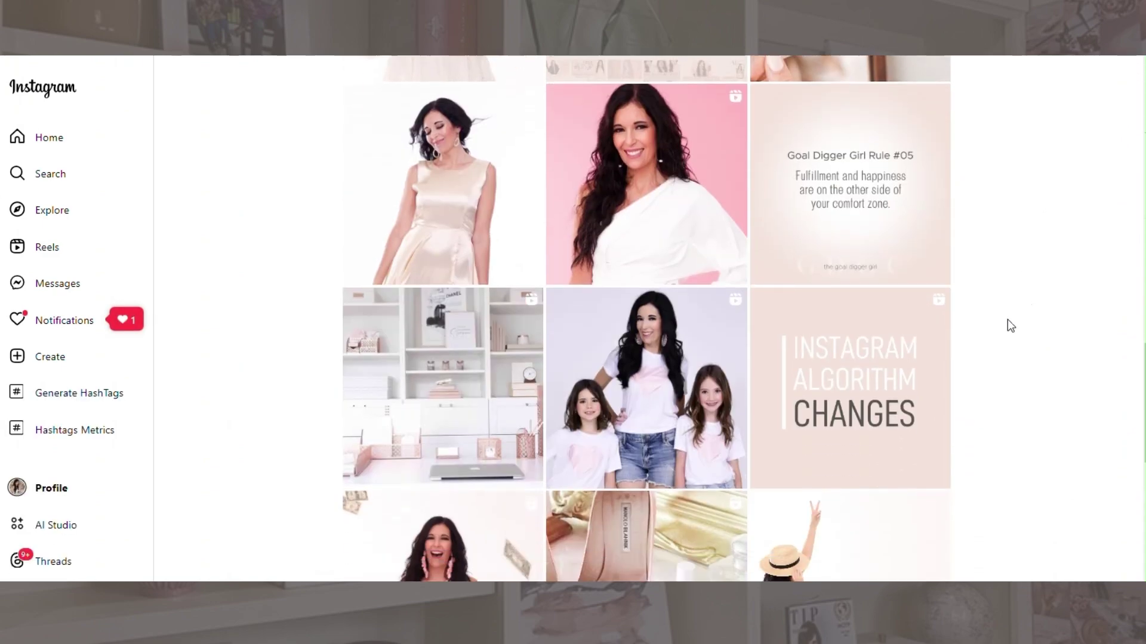
pyautogui.scroll(-5, 991, 322)
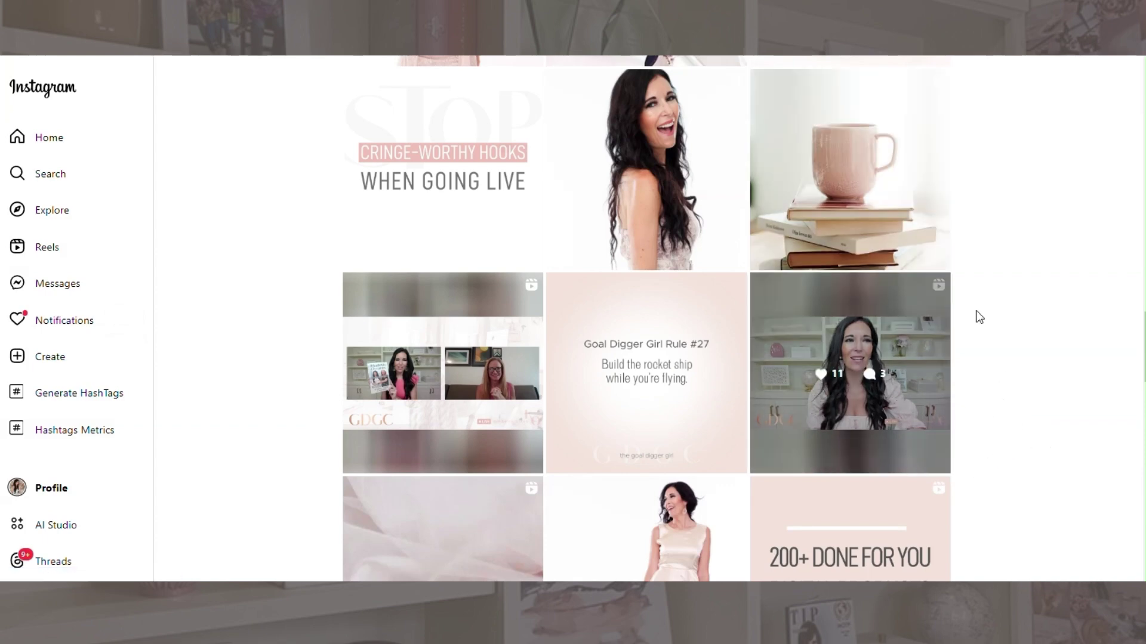
pyautogui.scroll(1, 1032, 397)
pyautogui.scroll(12, 1031, 396)
pyautogui.scroll(10, 659, 183)
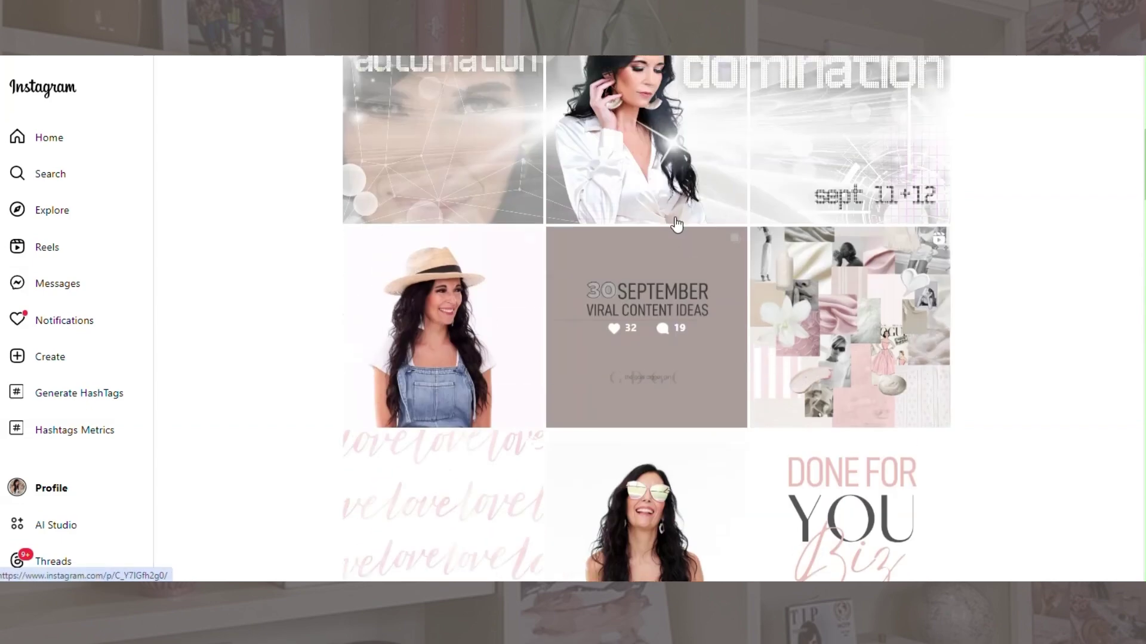
pyautogui.click(612, 442)
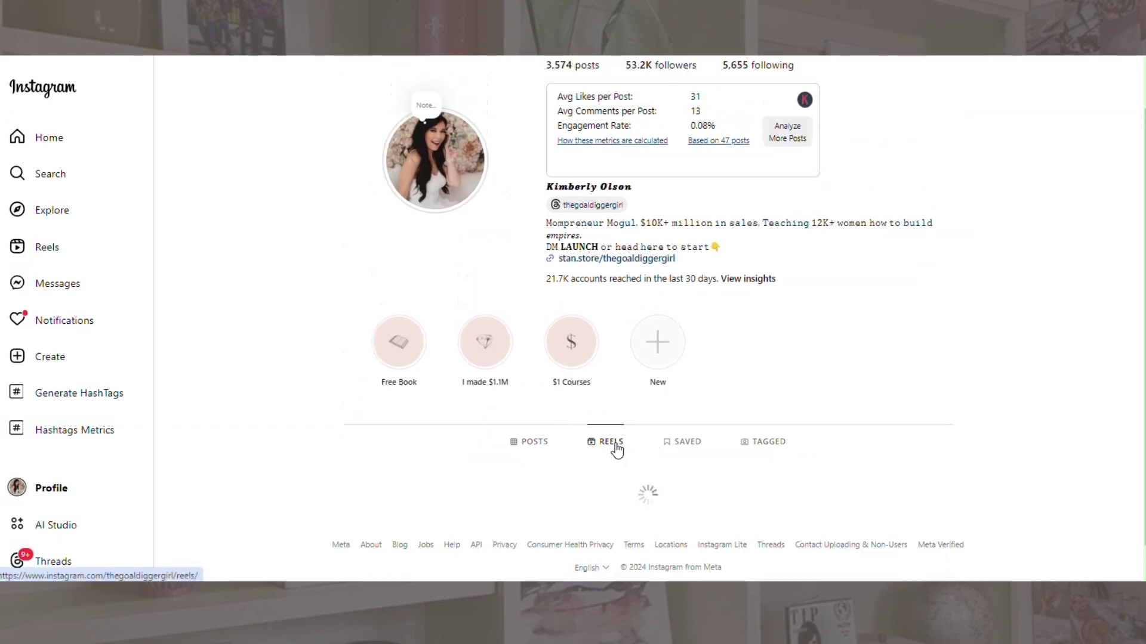
pyautogui.scroll(-3, 1071, 366)
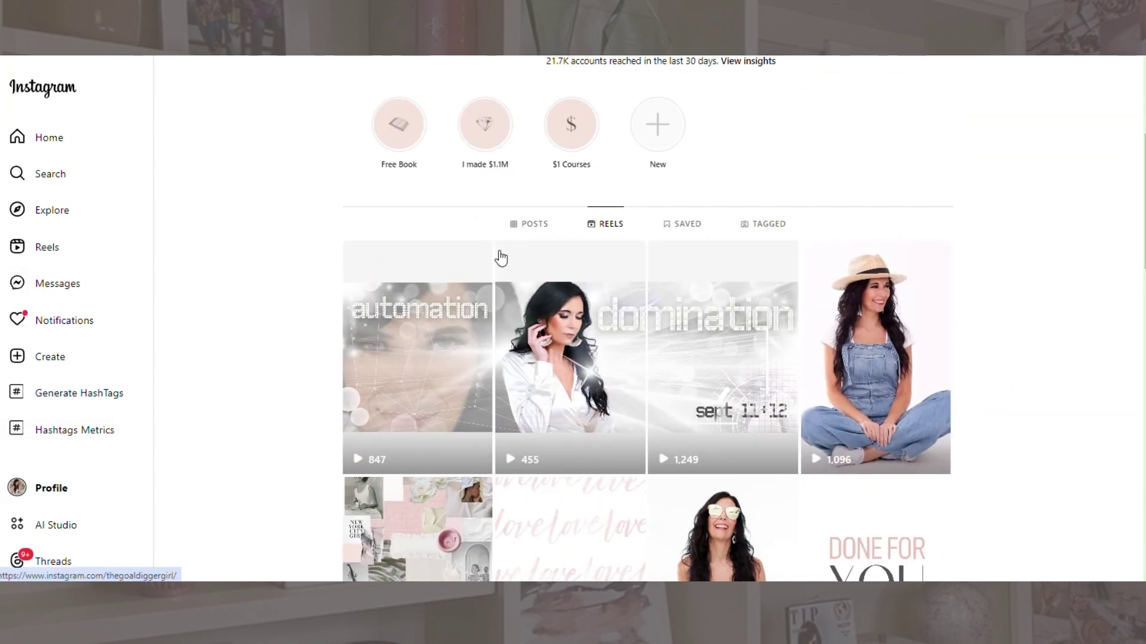
pyautogui.scroll(-3, 704, 459)
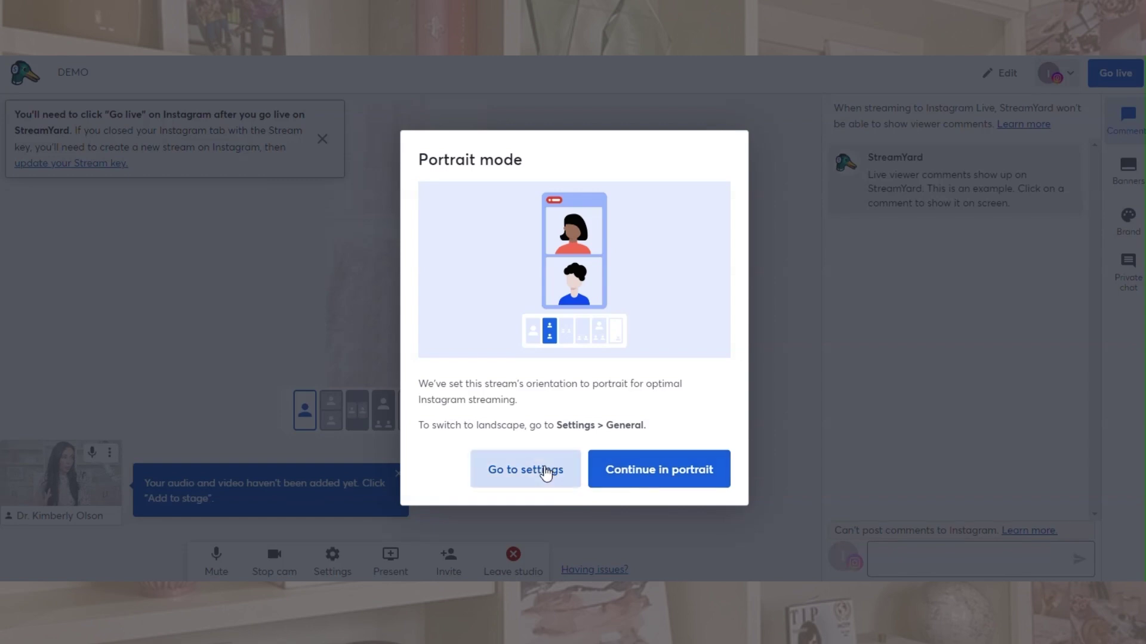
# Step: Continue in portrait mode and add the camera feed to the stage
pyautogui.click(624, 476)
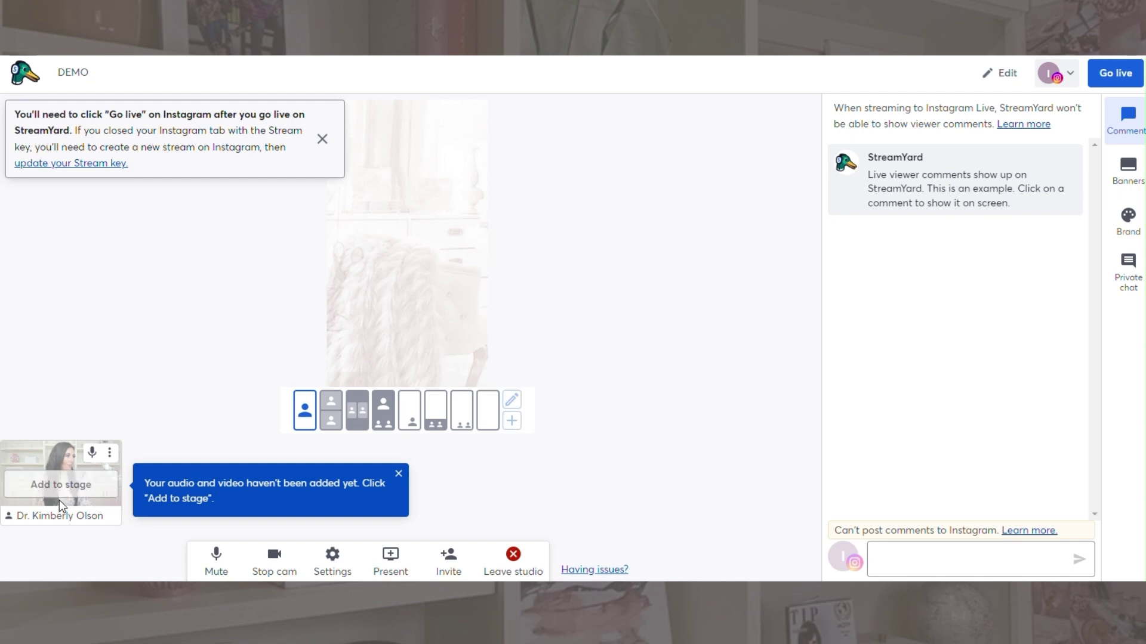
pyautogui.click(65, 488)
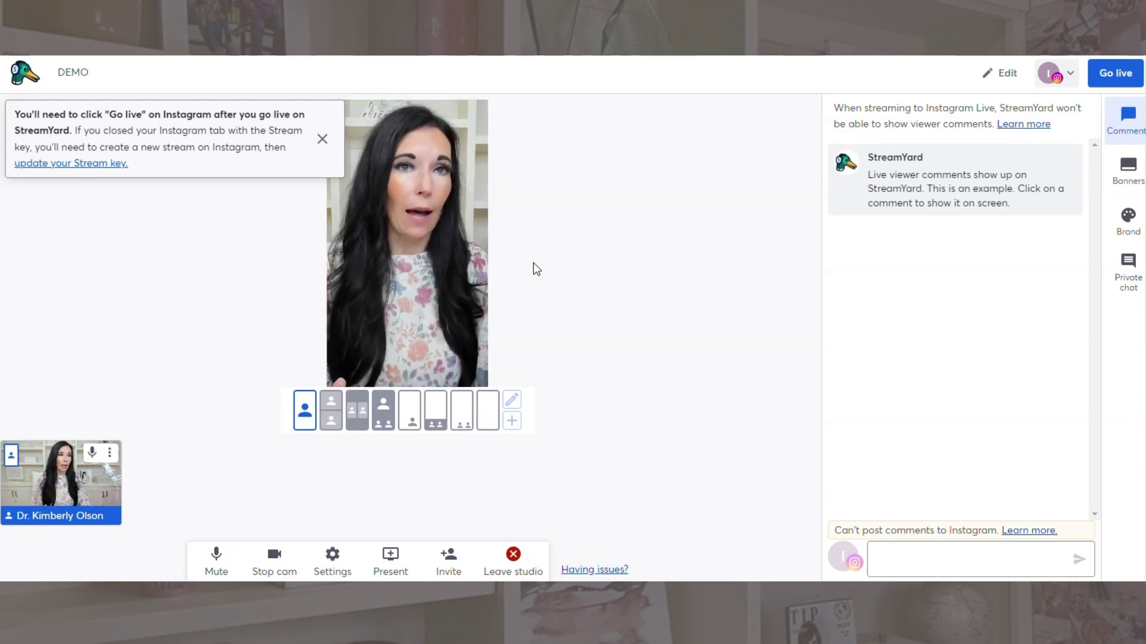
pyautogui.moveTo(979, 200)
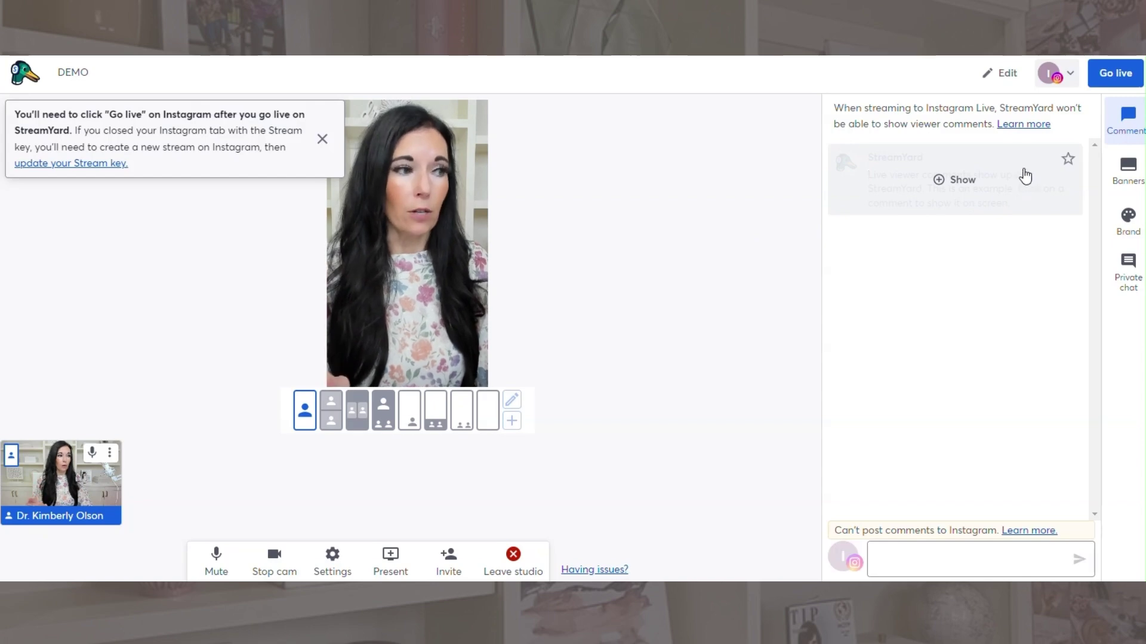
# Step: Go live with the DEMO stream at Full High Definition (1080p)
pyautogui.click(1105, 75)
pyautogui.click(1114, 216)
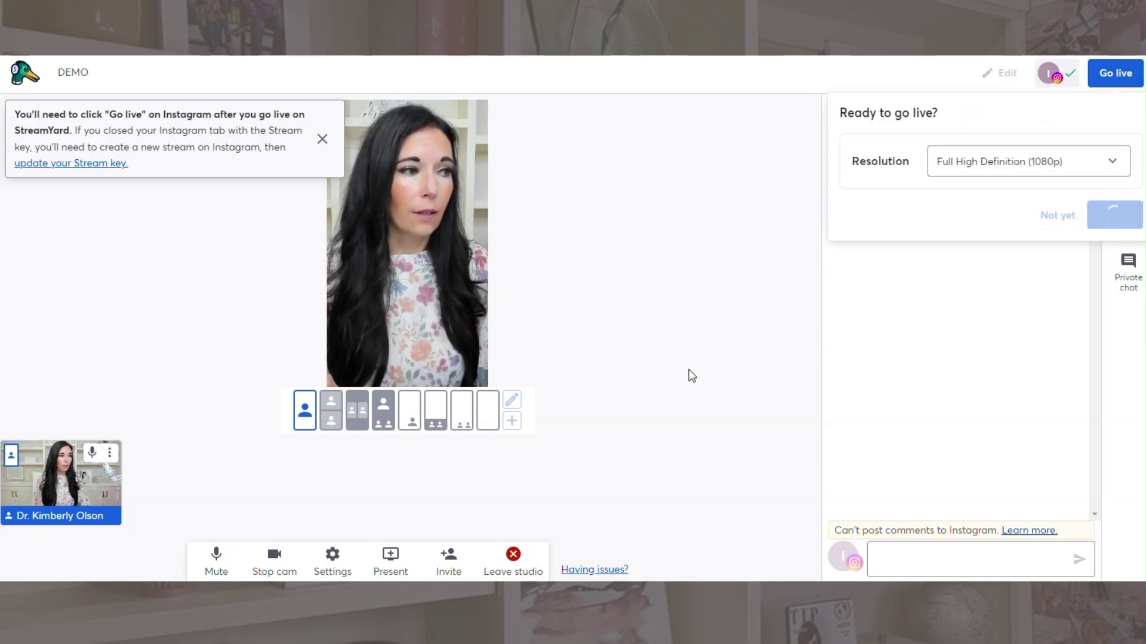